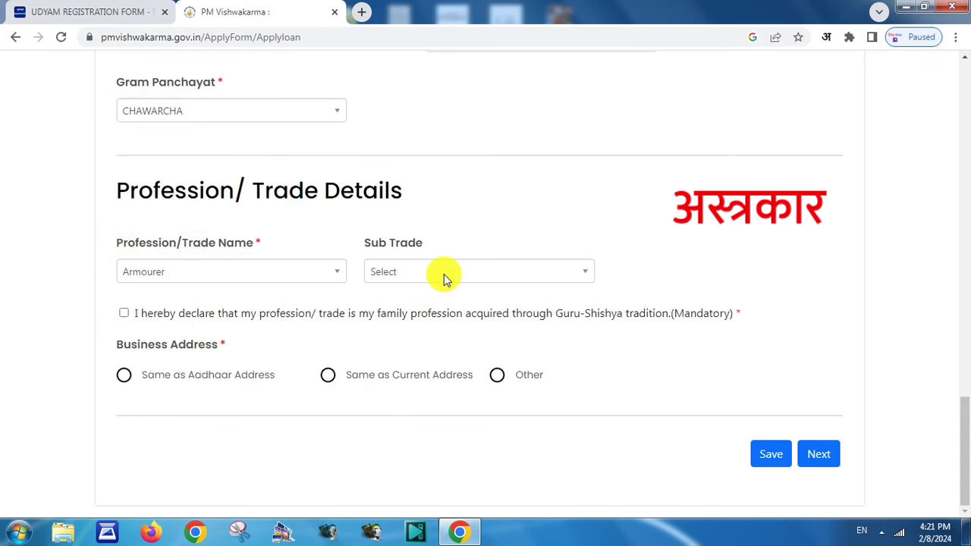
# Step: Set the profession to Barbers (Naai) and to Basket Maker/ Basket Waver in turn, examining the sub-trade options offered for each
pyautogui.click(321, 272)
pyautogui.click(190, 365)
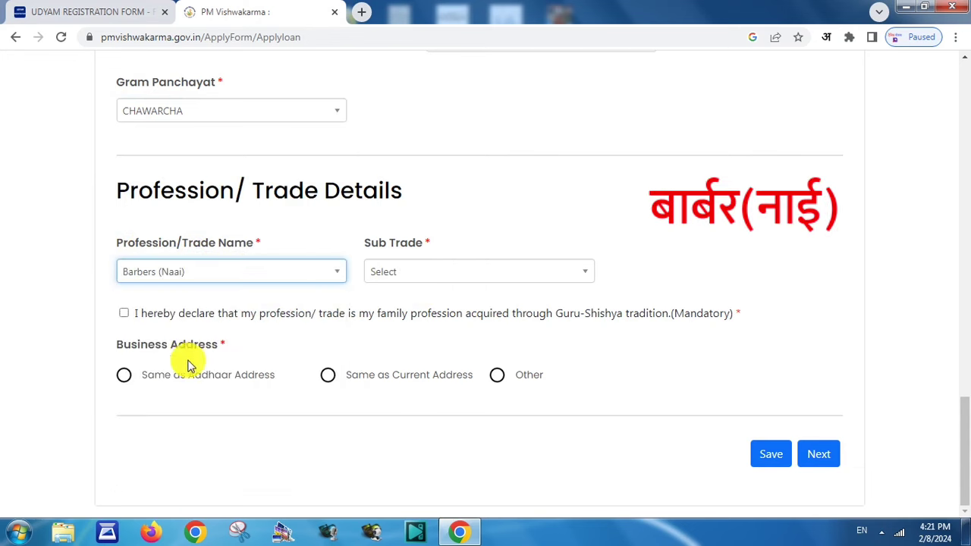
pyautogui.click(428, 281)
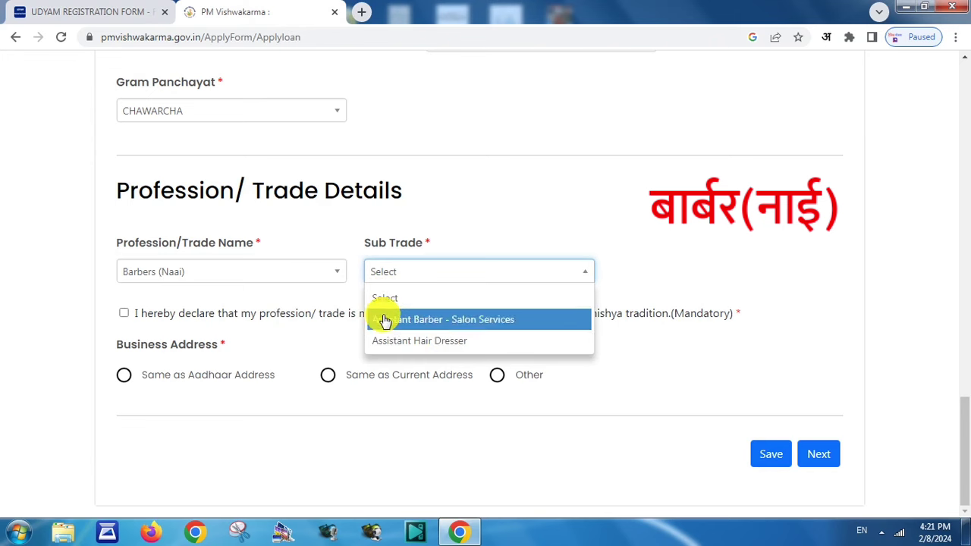
pyautogui.click(320, 293)
pyautogui.click(314, 278)
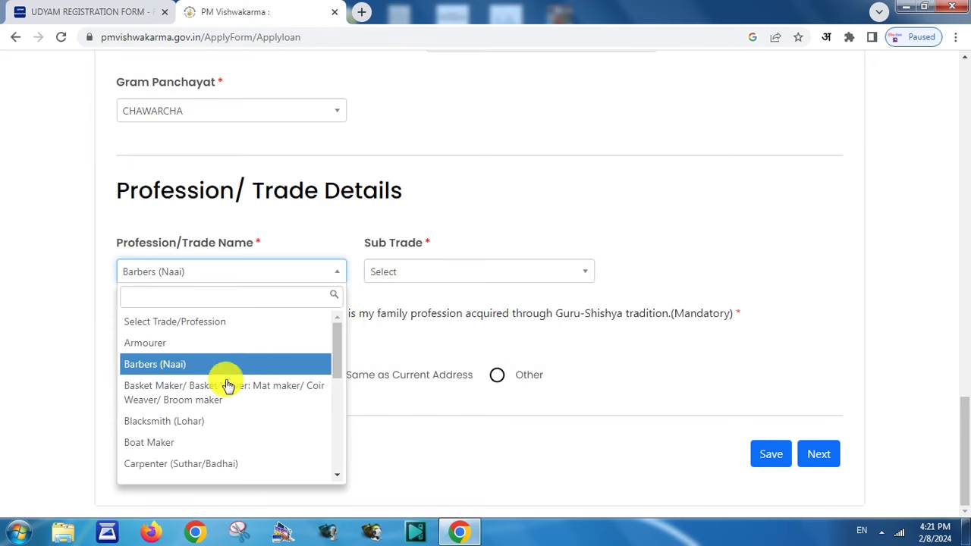
pyautogui.click(201, 392)
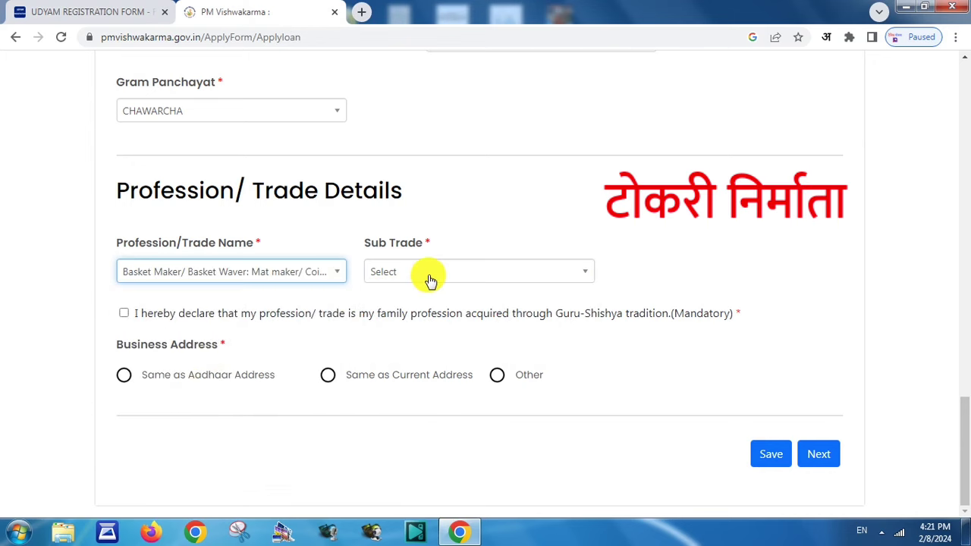
pyautogui.click(436, 273)
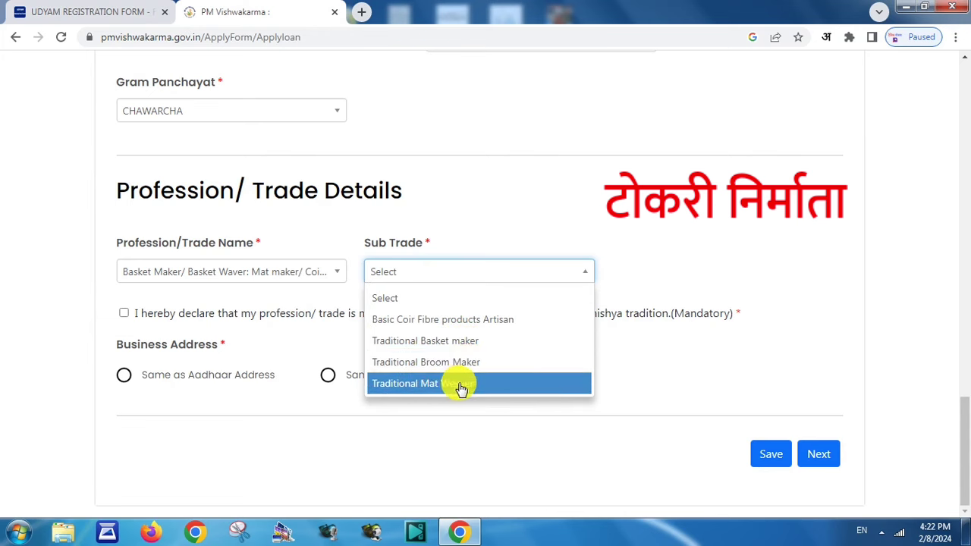
# Step: Choose Blacksmith (Lohar) followed by Boat Maker as the profession, checking each for sub-trade options
pyautogui.click(267, 273)
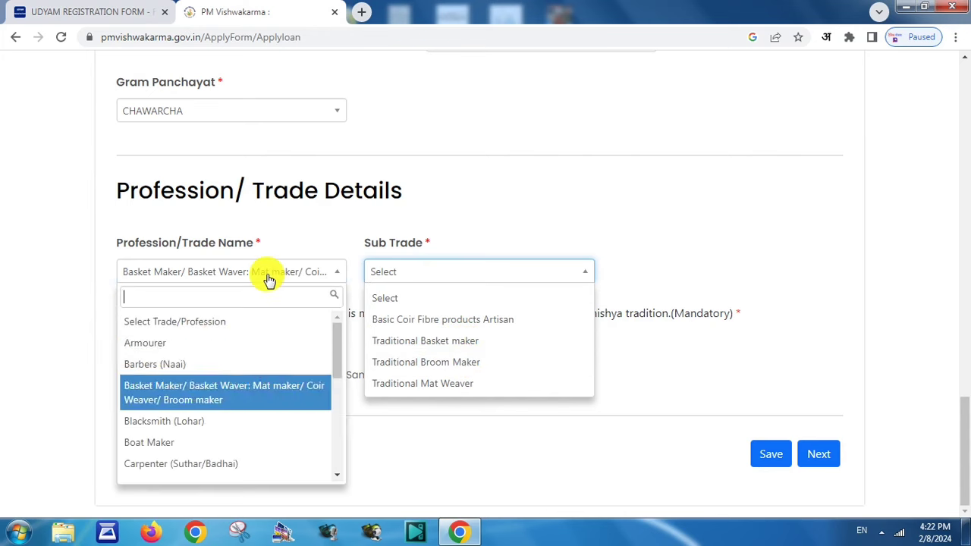
pyautogui.click(193, 422)
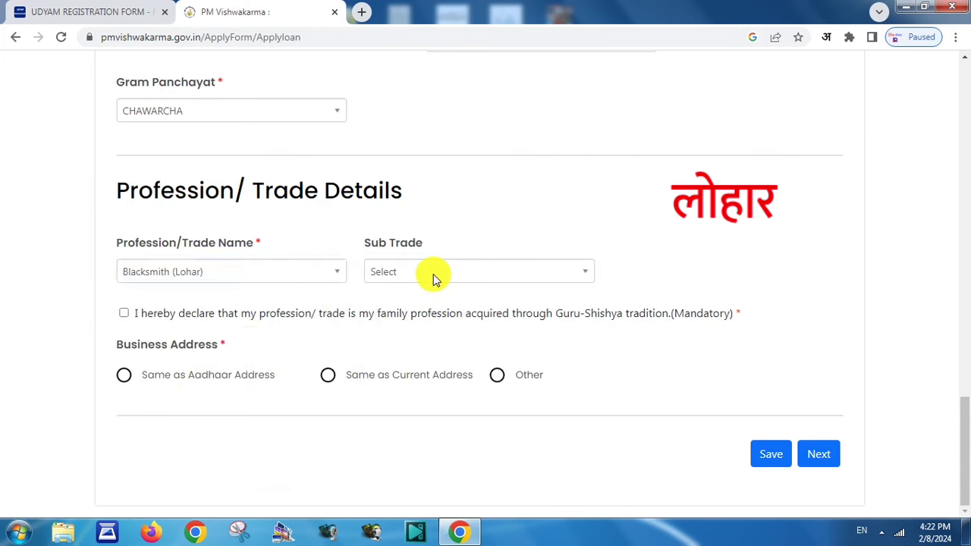
pyautogui.click(377, 275)
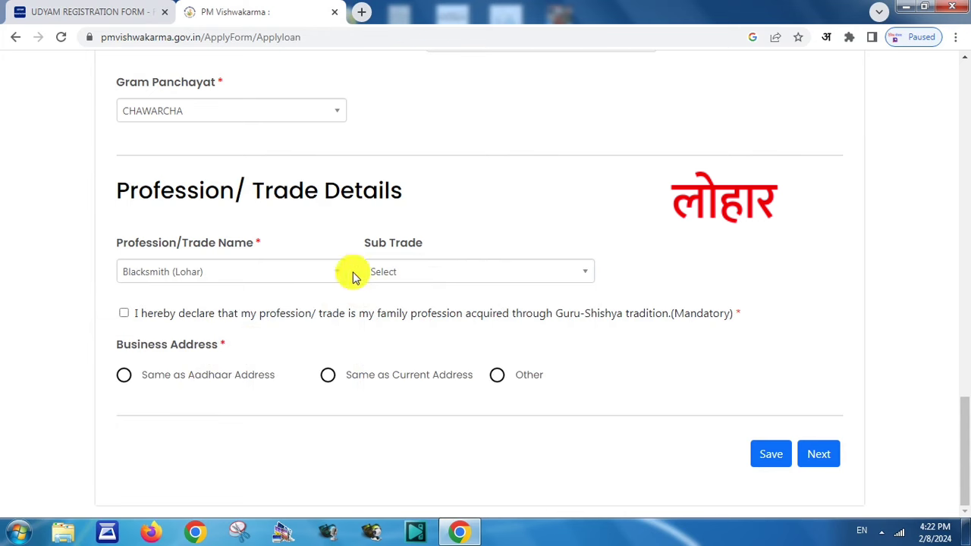
pyautogui.click(306, 276)
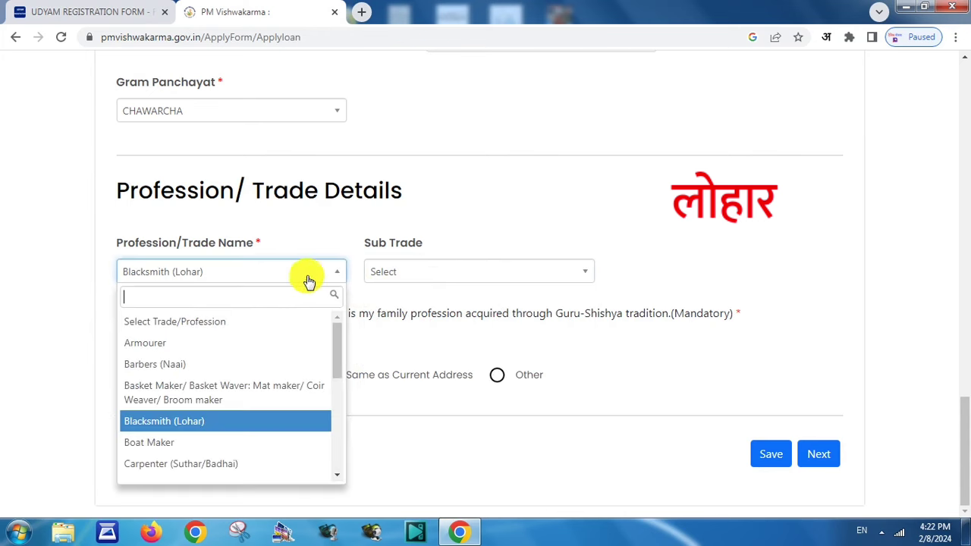
pyautogui.click(165, 443)
pyautogui.click(403, 273)
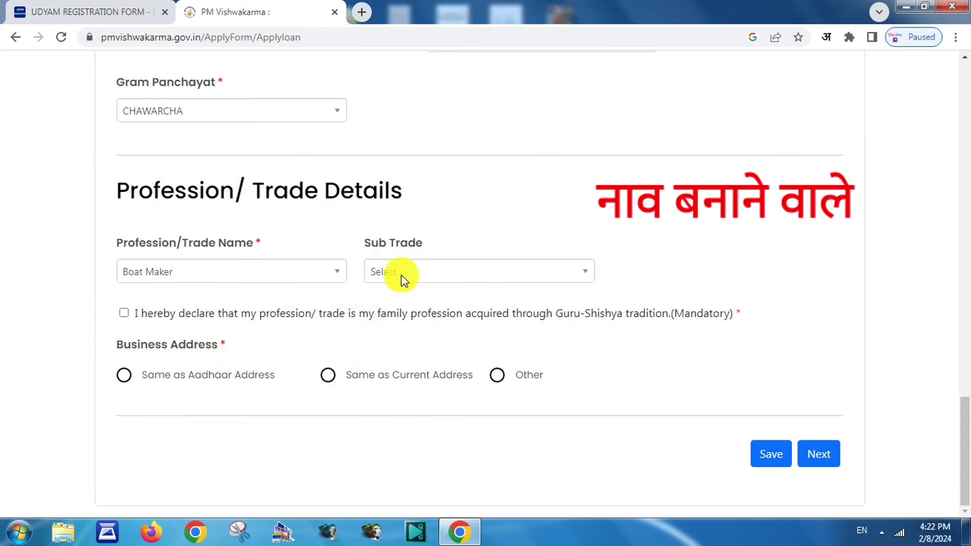
# Step: Switch the profession to Carpenter (Suthar/Badhai) and on to Cobbler (Charmkar)/ Shoesmith/ Footwear makers, checking for sub trades
pyautogui.click(331, 275)
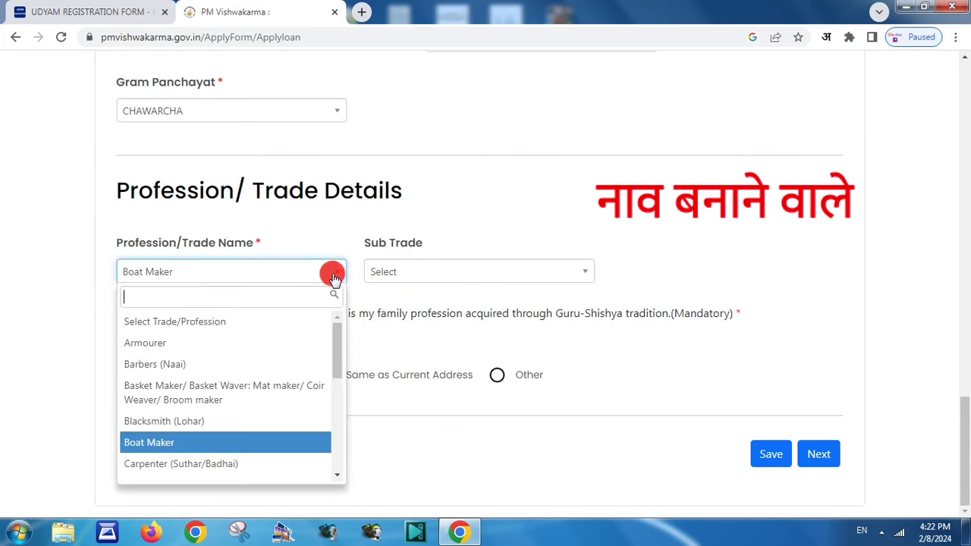
pyautogui.click(213, 466)
pyautogui.click(403, 277)
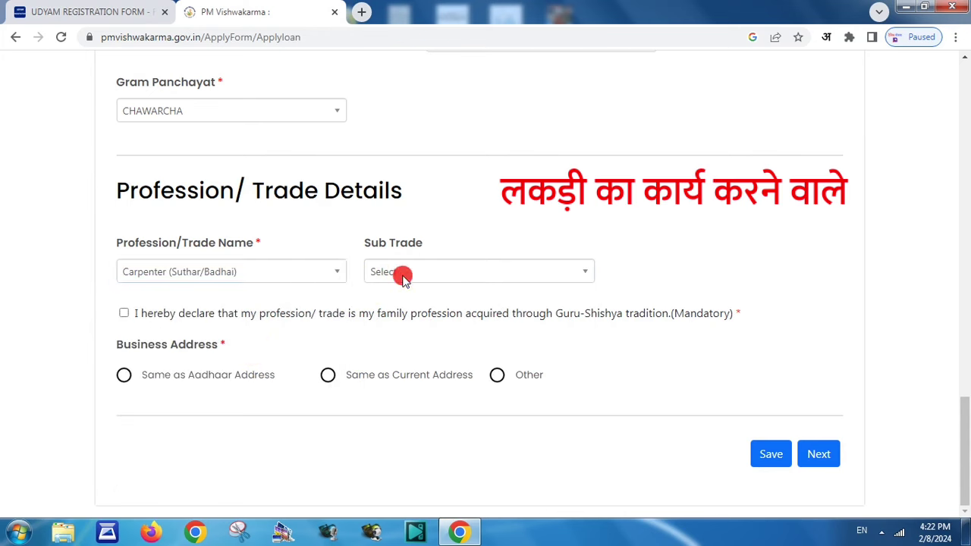
pyautogui.click(334, 275)
pyautogui.moveTo(336, 350); pyautogui.dragTo(341, 391)
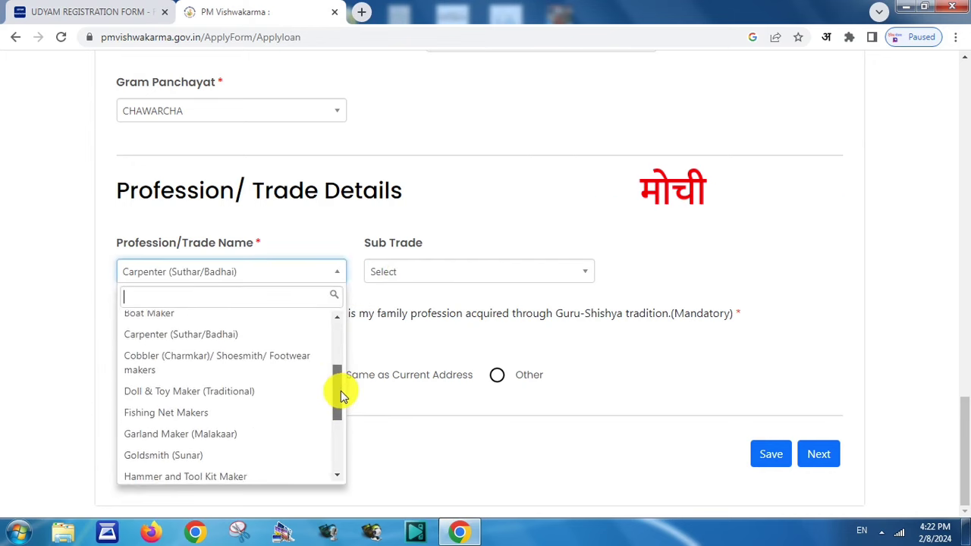
pyautogui.click(280, 360)
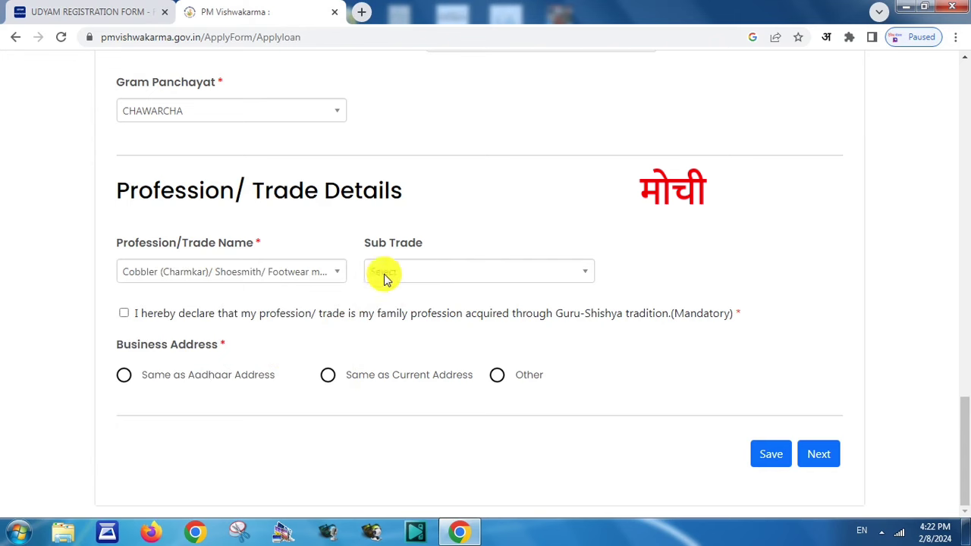
# Step: Examine the sub-trade options of Doll & Toy Maker (Traditional) and Fishing Net Makers by setting each as the profession
pyautogui.click(337, 276)
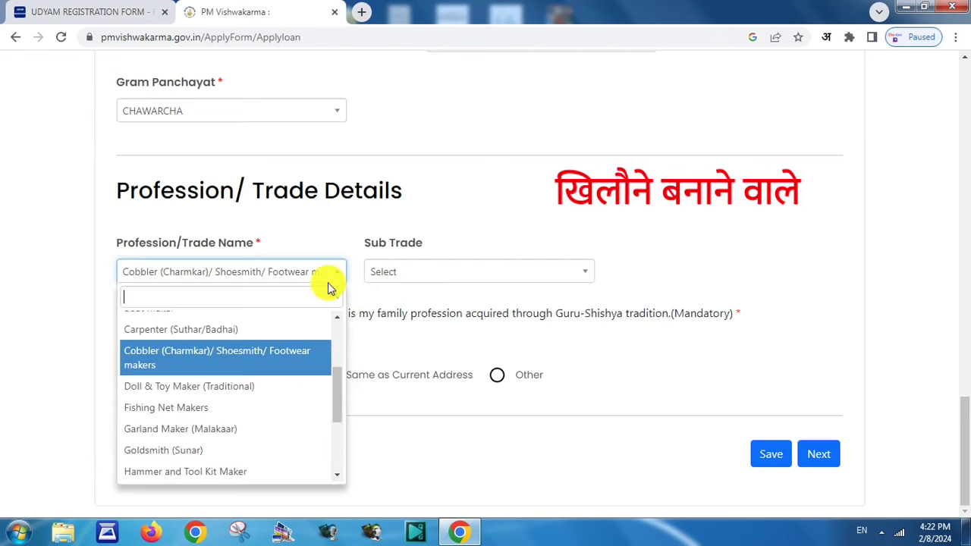
pyautogui.click(219, 398)
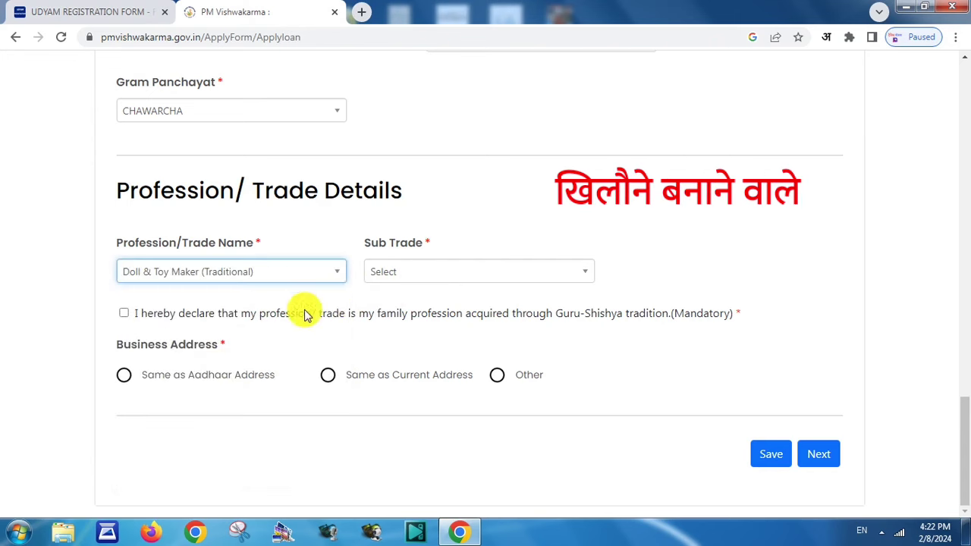
pyautogui.click(402, 274)
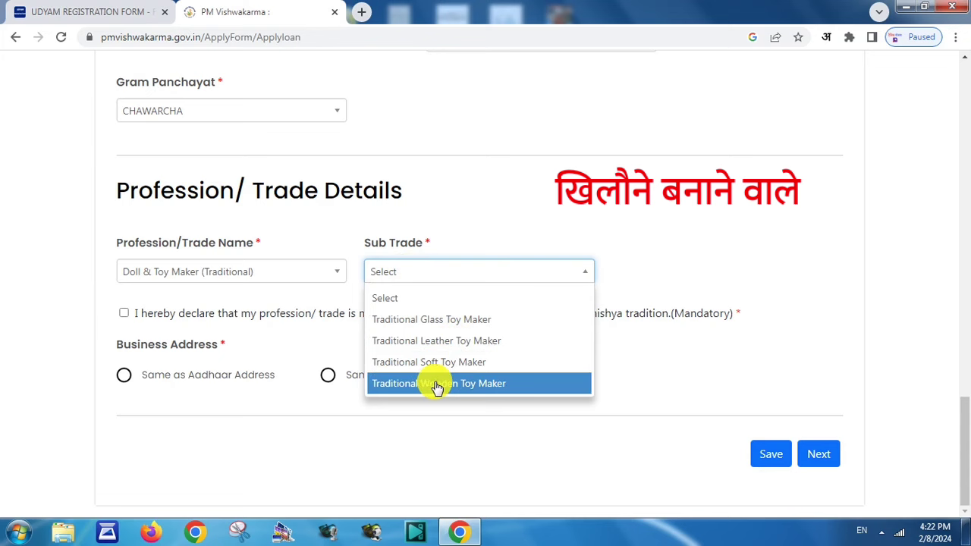
pyautogui.click(280, 274)
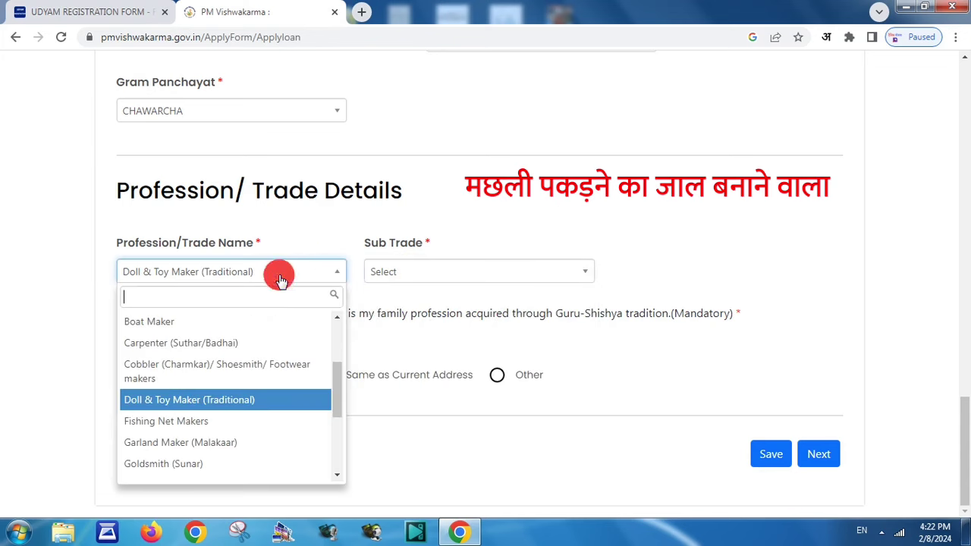
pyautogui.click(207, 420)
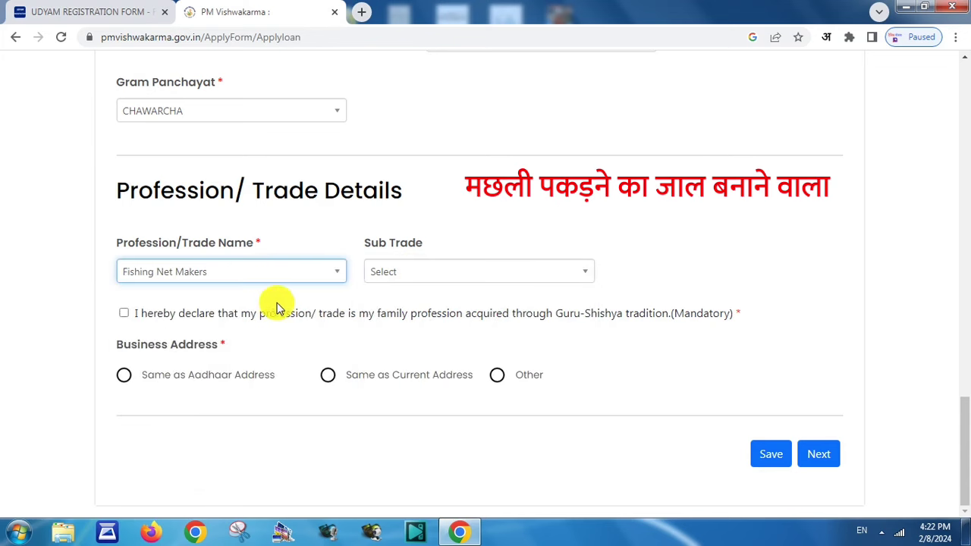
pyautogui.click(382, 271)
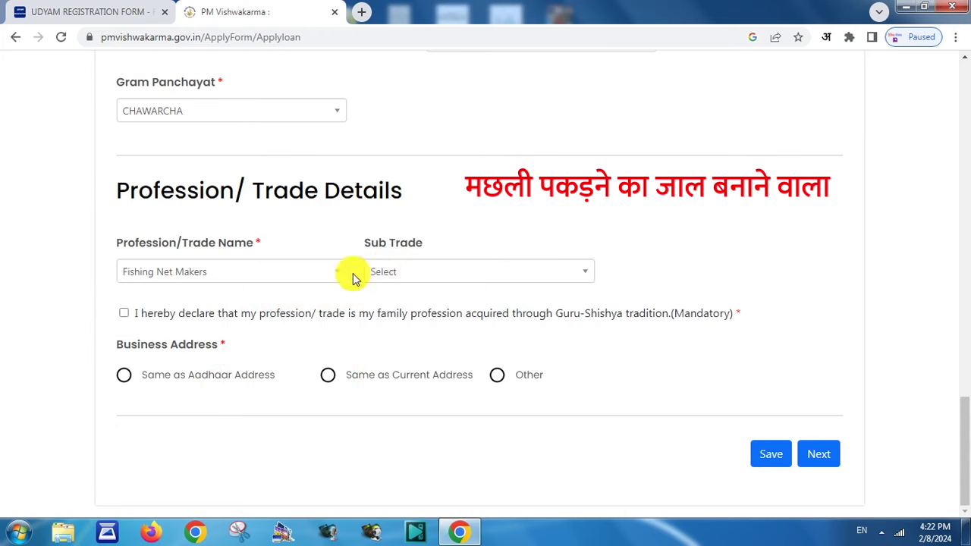
# Step: Set the profession to Garland Maker (Malakaar) and on to Goldsmith (Sunar), checking whether sub trades are offered
pyautogui.click(303, 274)
pyautogui.click(218, 451)
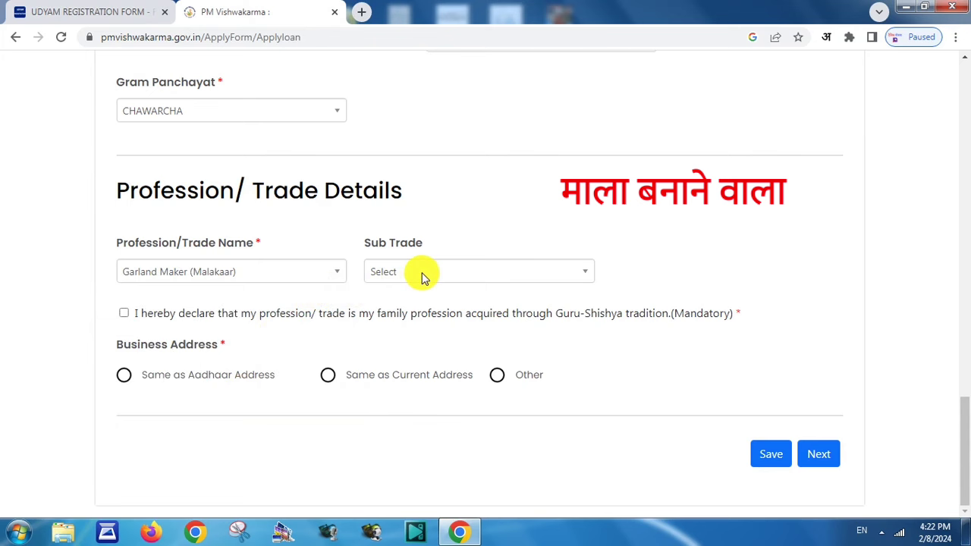
pyautogui.click(337, 273)
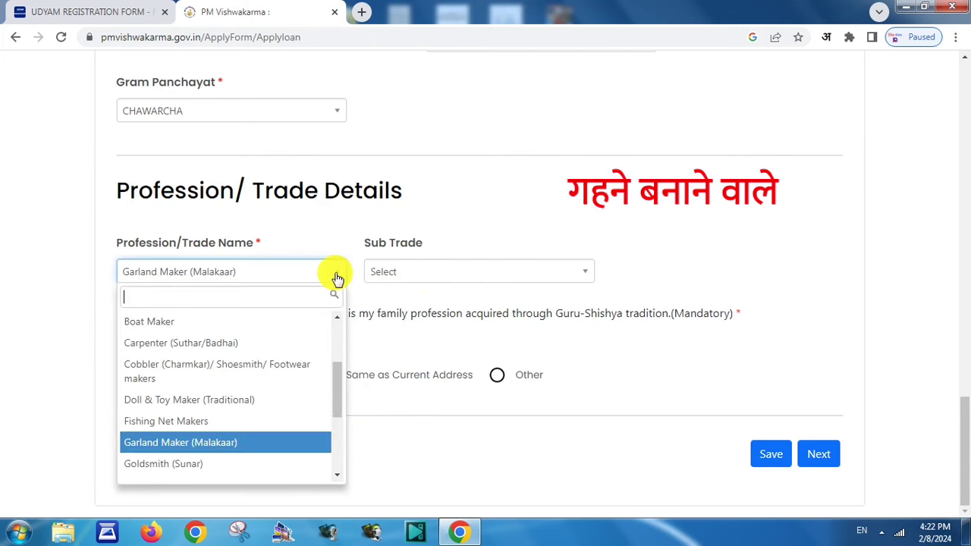
pyautogui.click(189, 463)
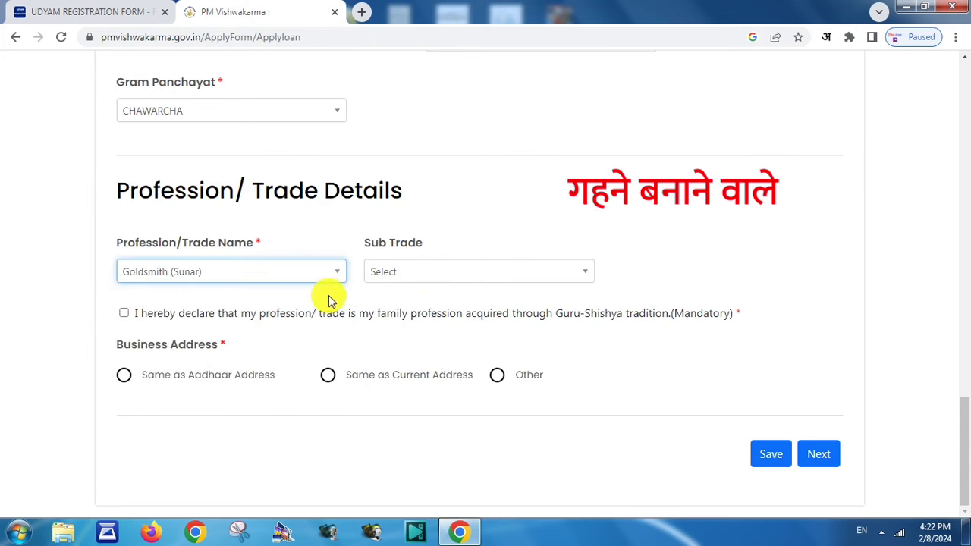
pyautogui.click(396, 279)
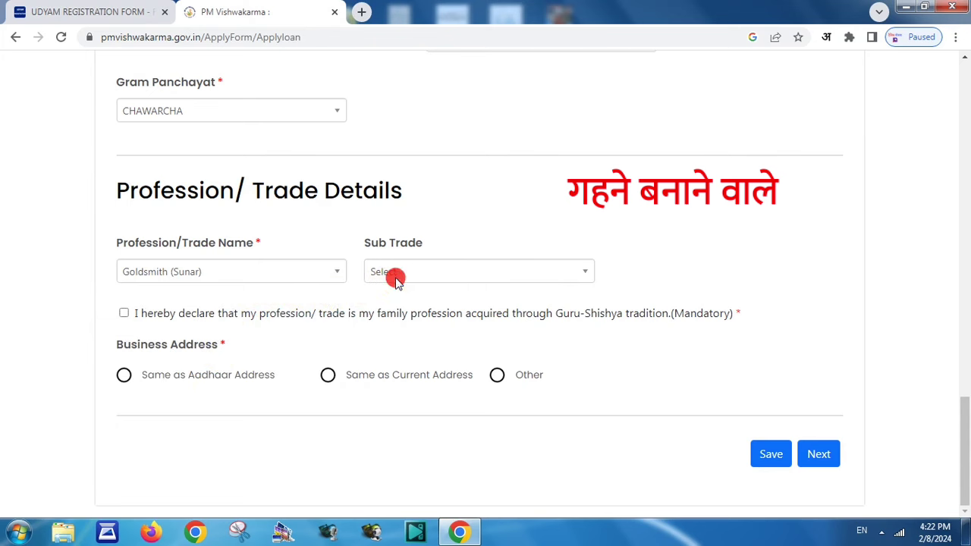
# Step: Choose Hammer and Tool Kit Maker followed by Locksmith as the profession, checking each for sub-trade options
pyautogui.click(338, 273)
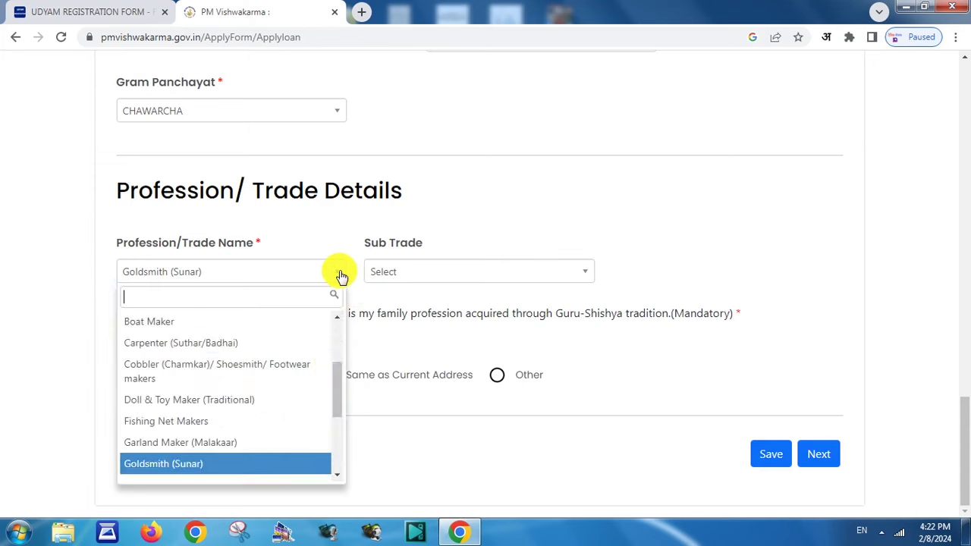
pyautogui.moveTo(337, 386); pyautogui.dragTo(340, 432)
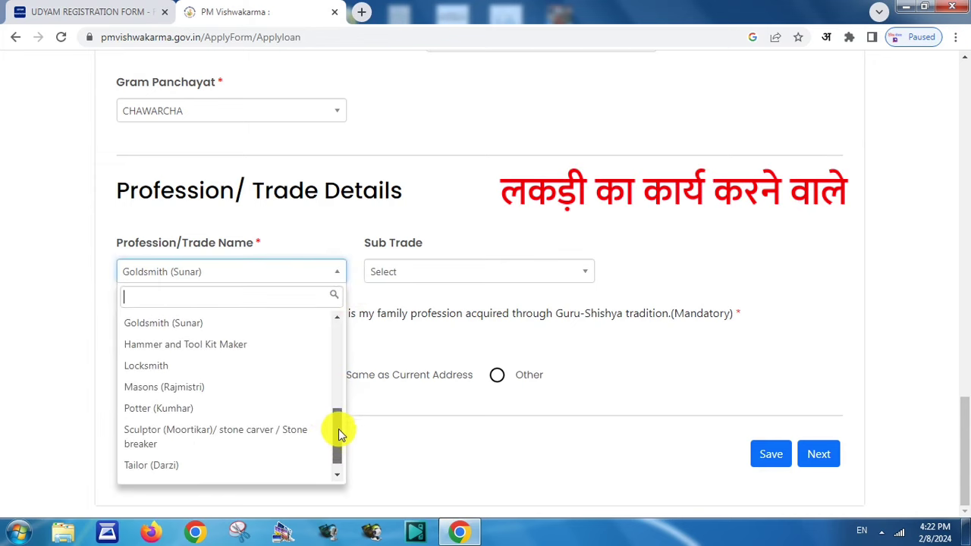
pyautogui.click(245, 343)
pyautogui.click(380, 295)
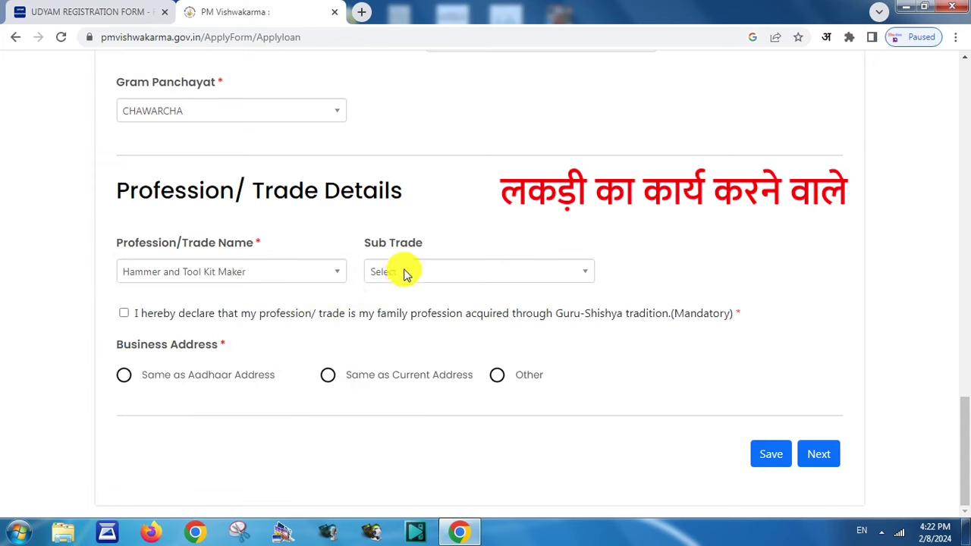
pyautogui.click(338, 277)
pyautogui.click(202, 365)
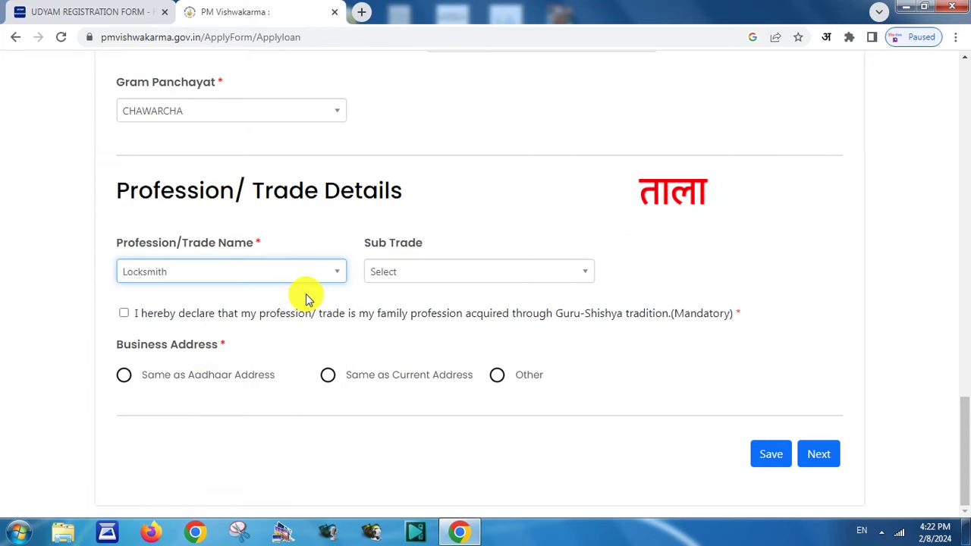
pyautogui.click(354, 276)
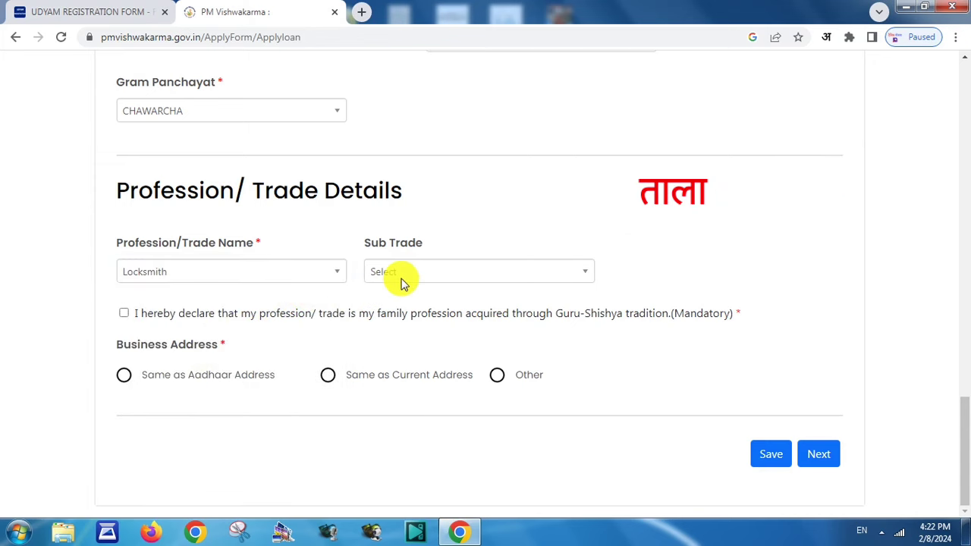
# Step: Examine the sub trades listed for Masons (Rajmistri), and switch the profession to Potter (Kumhar)
pyautogui.click(340, 274)
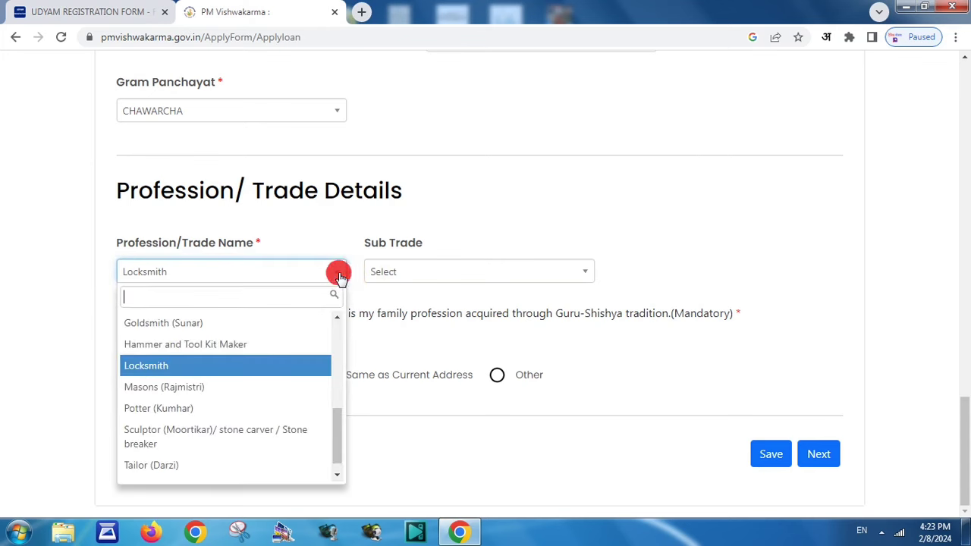
pyautogui.click(202, 387)
pyautogui.click(419, 276)
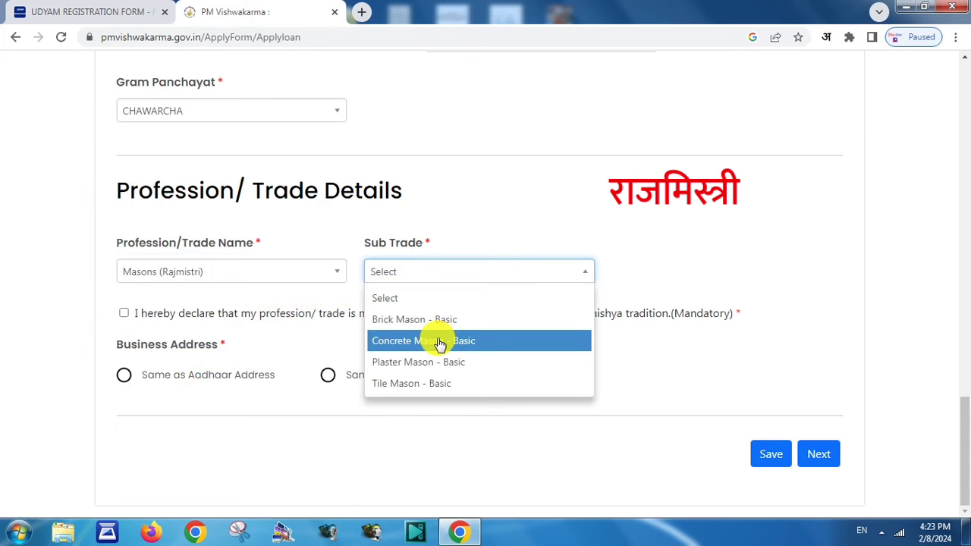
pyautogui.click(295, 275)
pyautogui.click(205, 410)
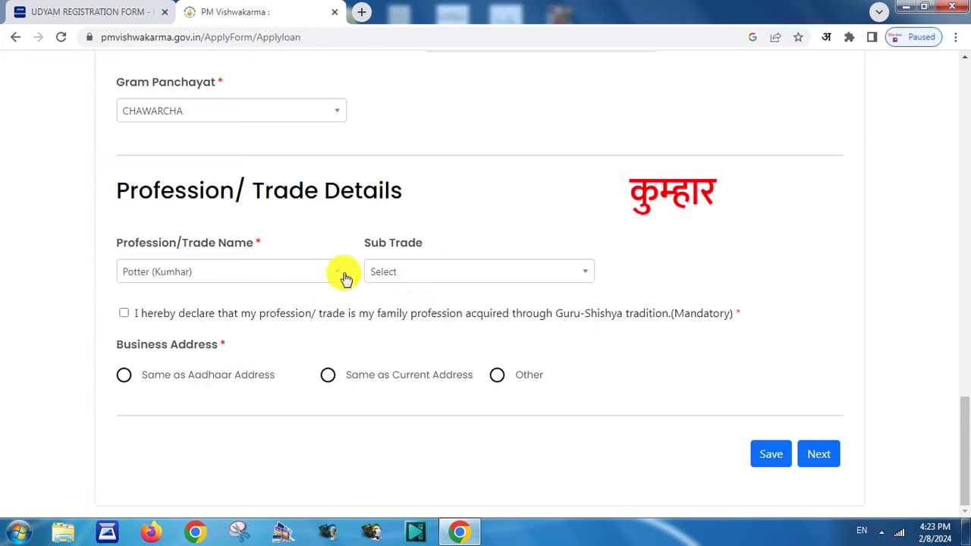
# Step: Set the profession to Sculptor (Moortikar)/ stone carver / Stone breaker and on to Washerman (Dhobi) to check their sub trades
pyautogui.click(335, 285)
pyautogui.click(295, 430)
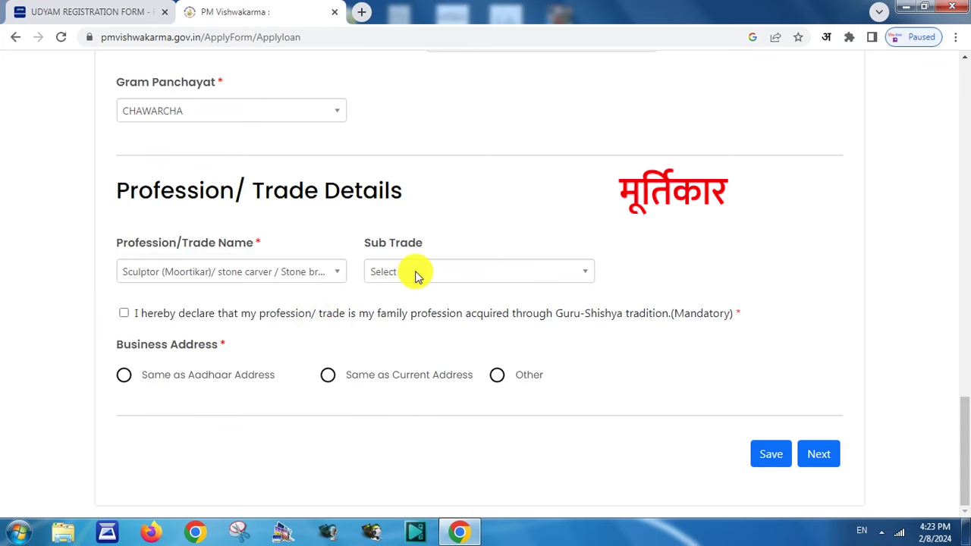
pyautogui.click(334, 275)
pyautogui.moveTo(341, 432); pyautogui.dragTo(341, 453)
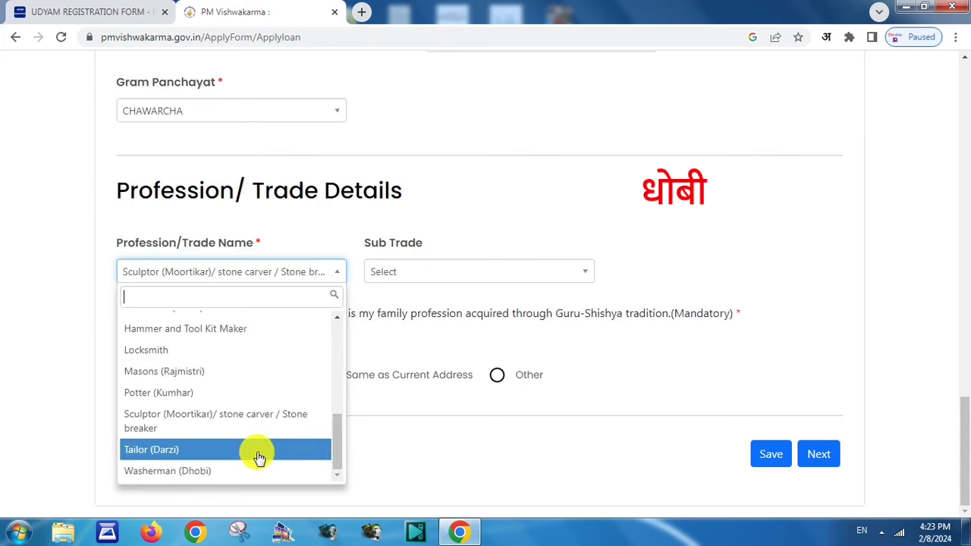
pyautogui.click(230, 470)
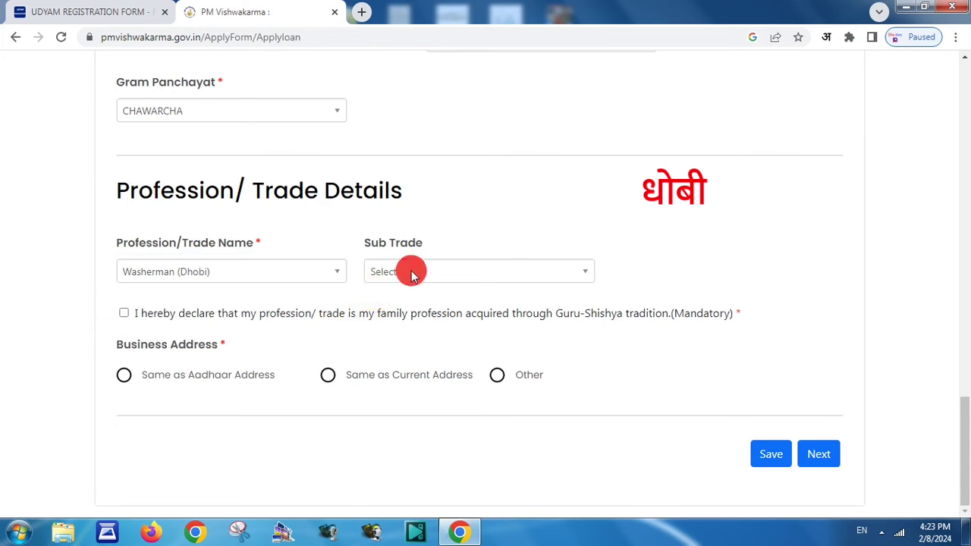
# Step: Set the profession/trade name to Tailor (Darzi) in the trade details
pyautogui.click(337, 272)
pyautogui.scroll(1, 288, 380)
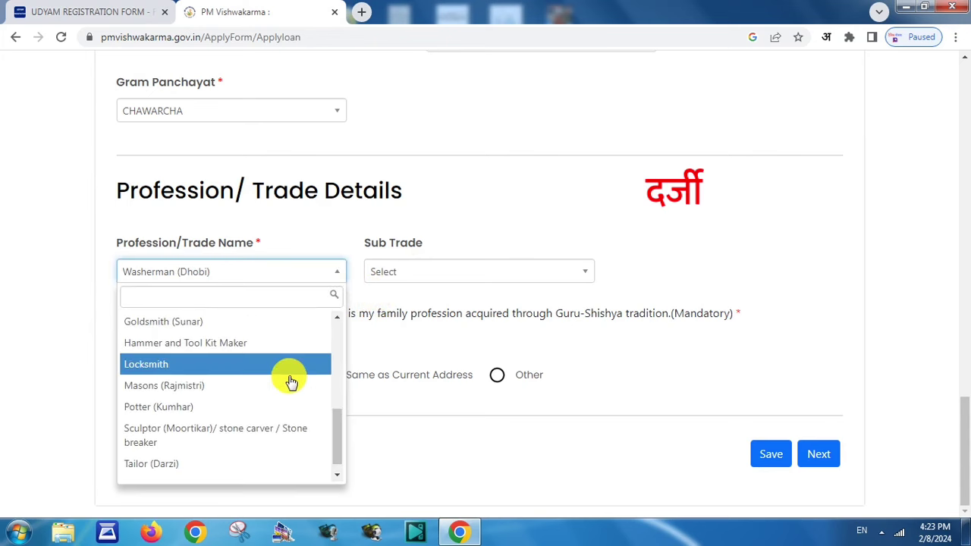
pyautogui.click(188, 465)
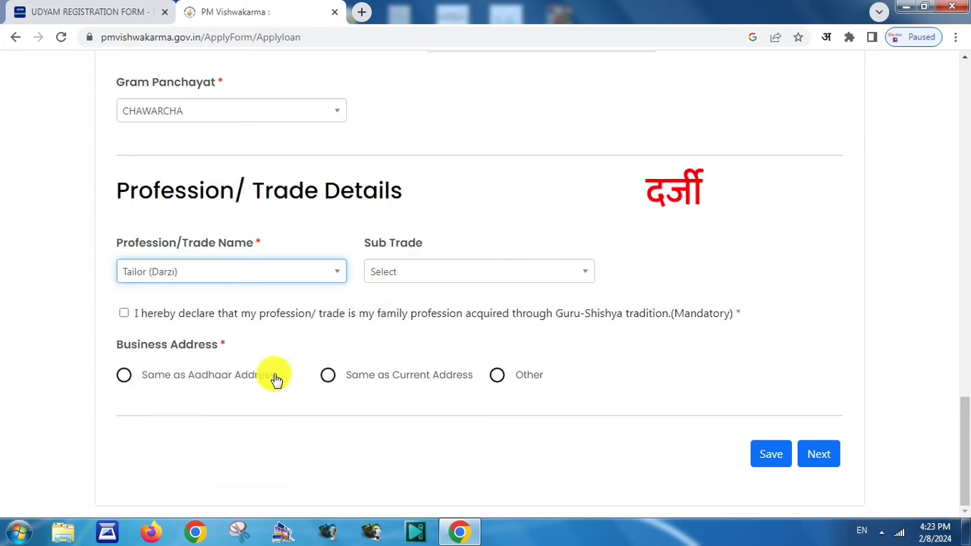